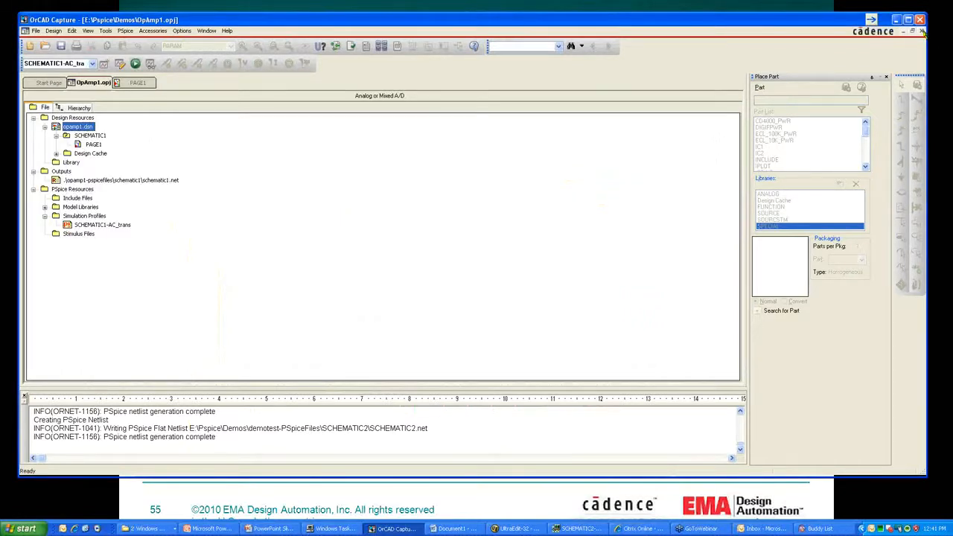
Close the OpAmp1 project and open the RF_Amp project with its PAGE1 schematic
left_click(922, 32)
left_click(494, 268)
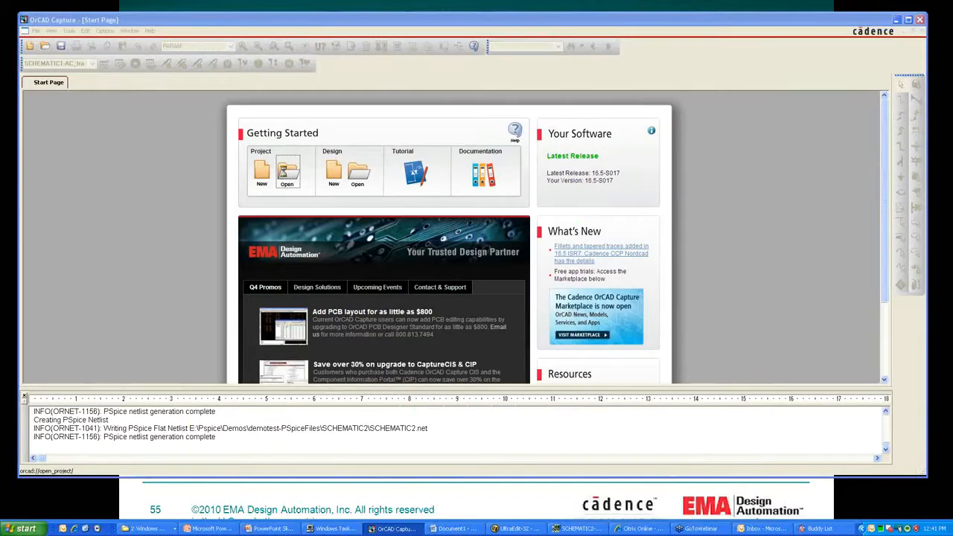
left_click(286, 171)
double_click(480, 264)
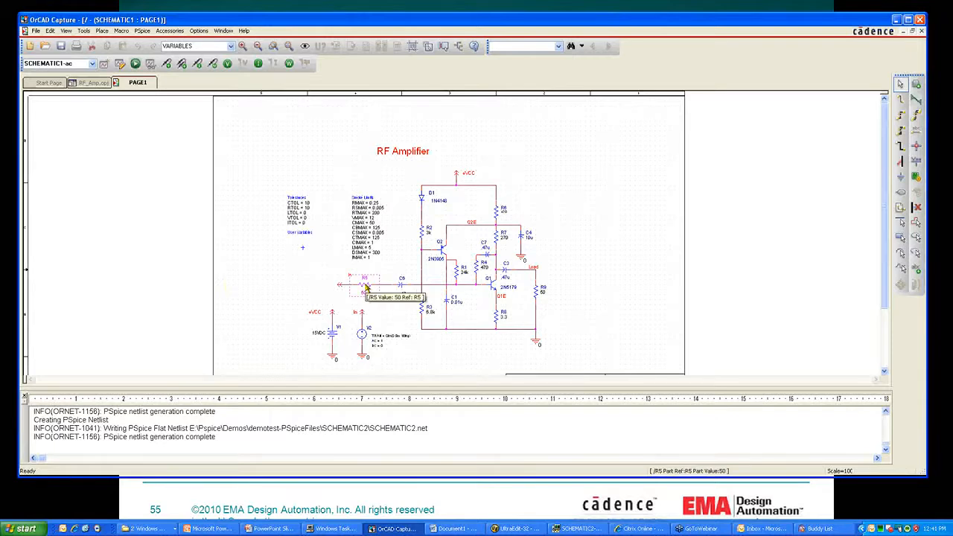
Inspect the tolerance and smoke properties of resistor R5 in the Property Editor, and return to the schematic
double_click(365, 287)
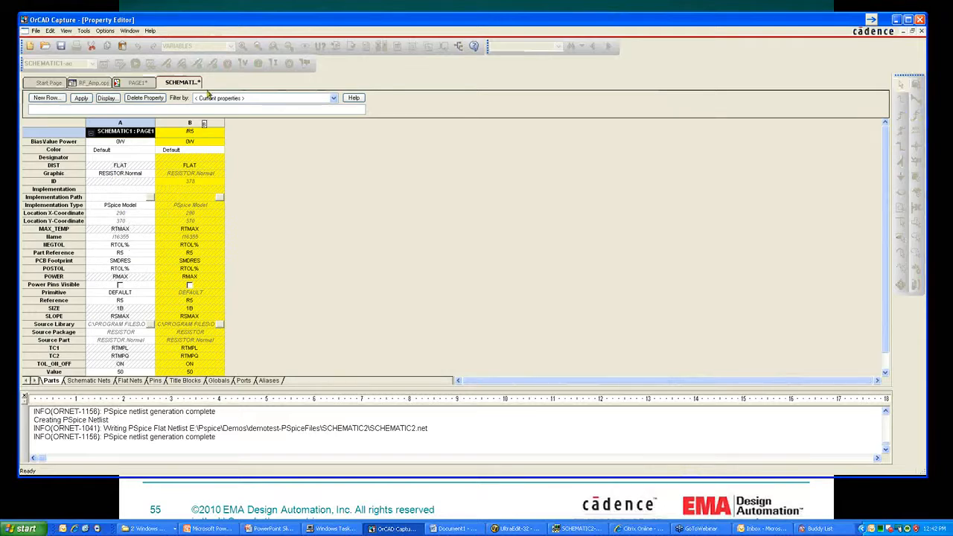
left_click_drag(249, 23, 318, 42)
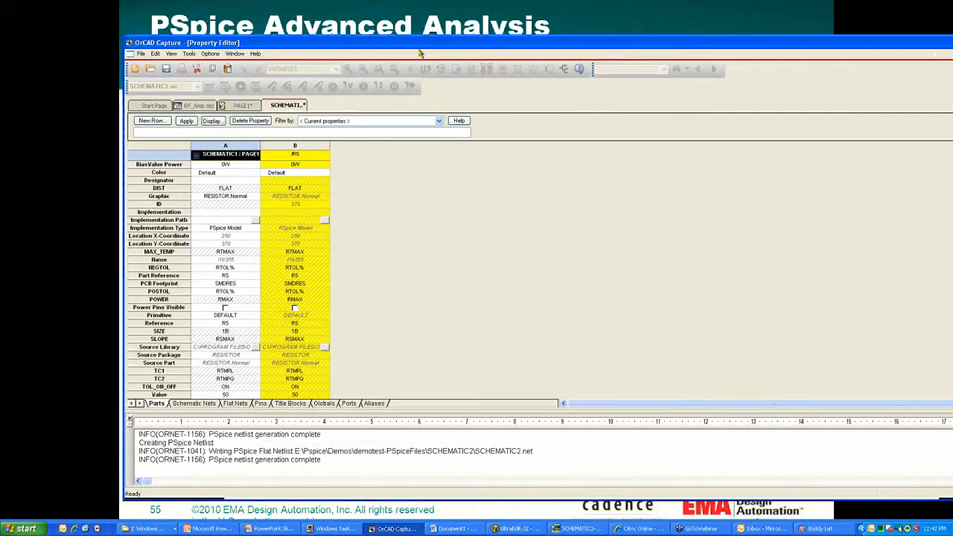
left_click_drag(421, 45, 303, 38)
left_click(908, 47)
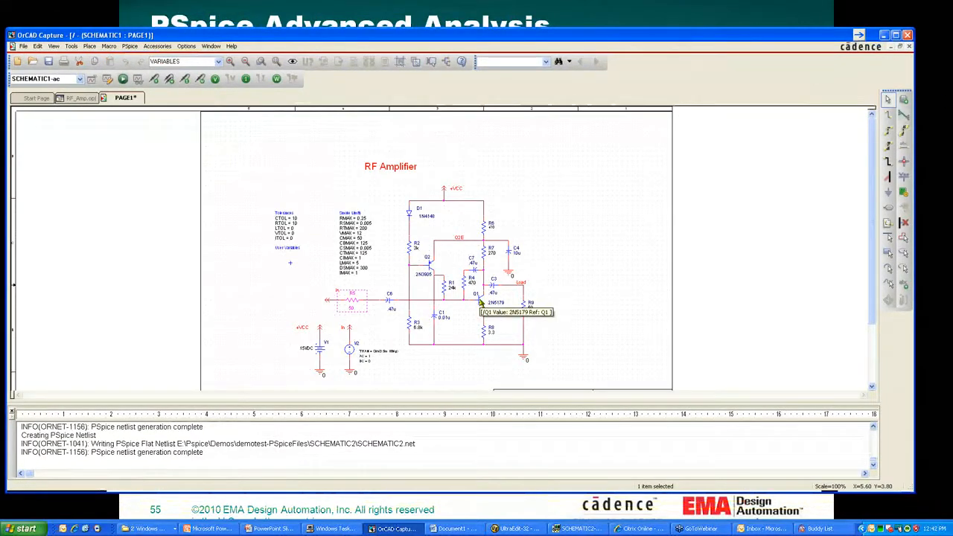
Open transistor Q1's PSpice model, review its simulation and smoke parameters, and close the Model Editor
left_click(480, 301)
right_click(480, 302)
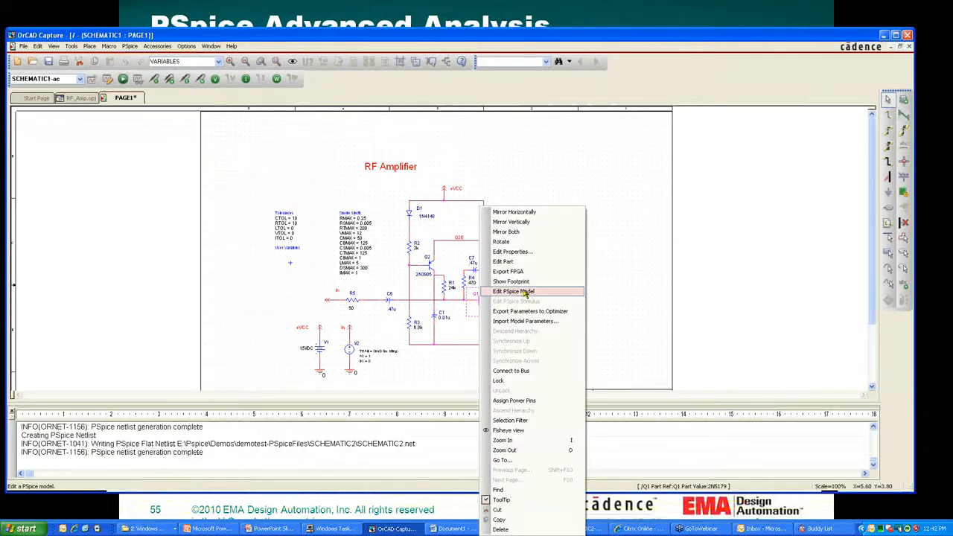
left_click(525, 293)
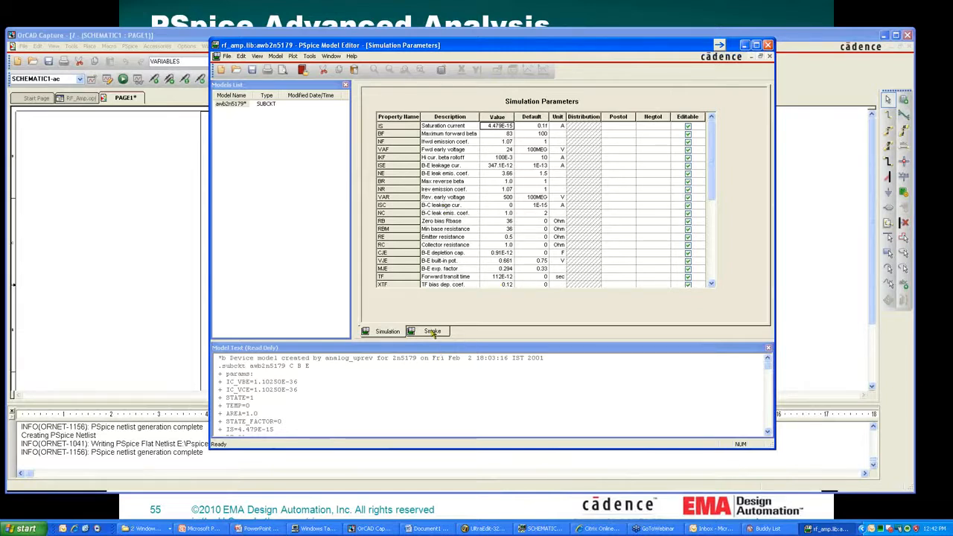
left_click(433, 332)
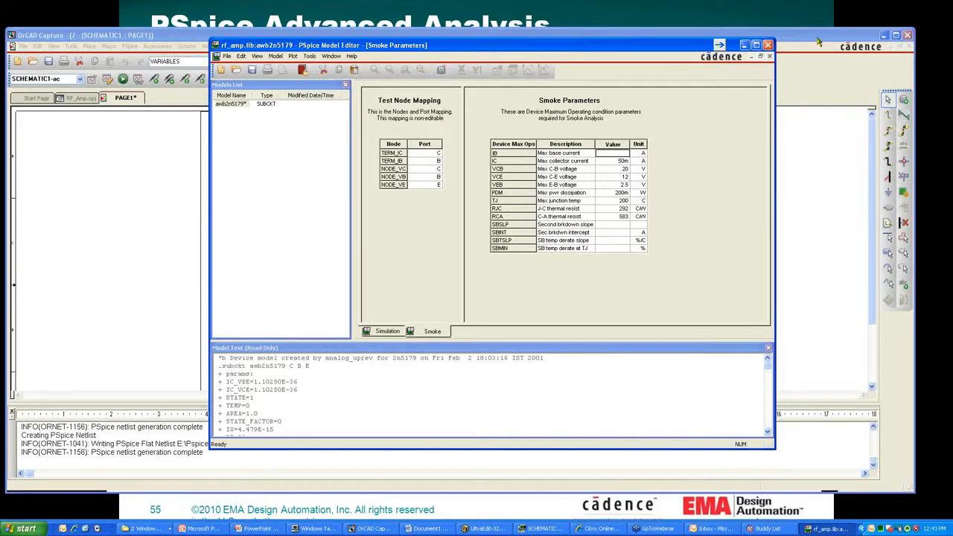
left_click(768, 44)
left_click(476, 264)
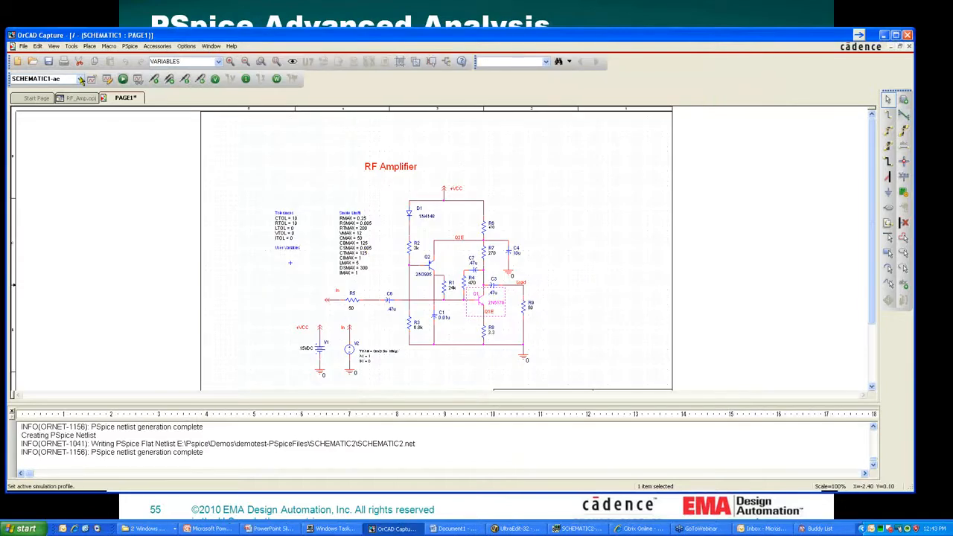
Run the SCHEMATIC1-ac simulation profile and bring up its results in PSpice A/D
left_click(80, 79)
left_click(67, 89)
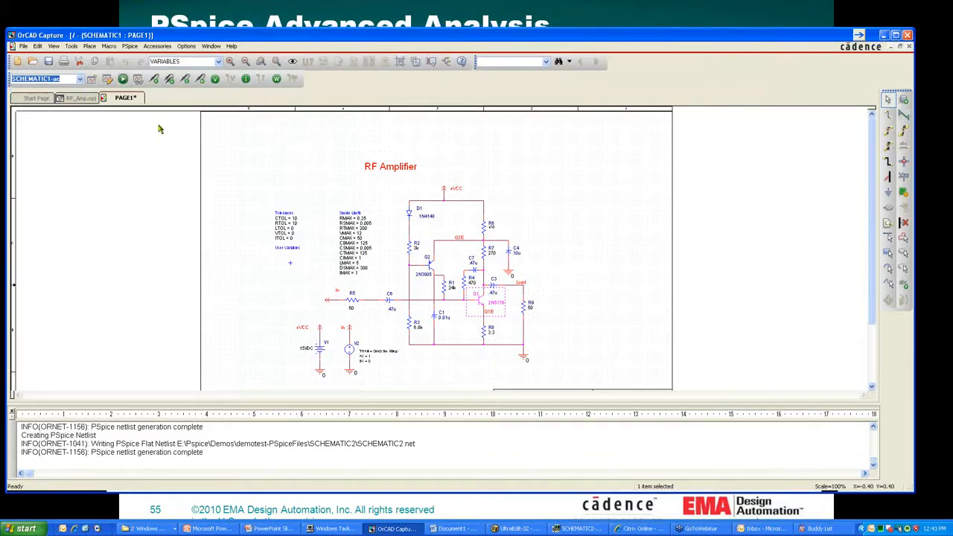
left_click(123, 79)
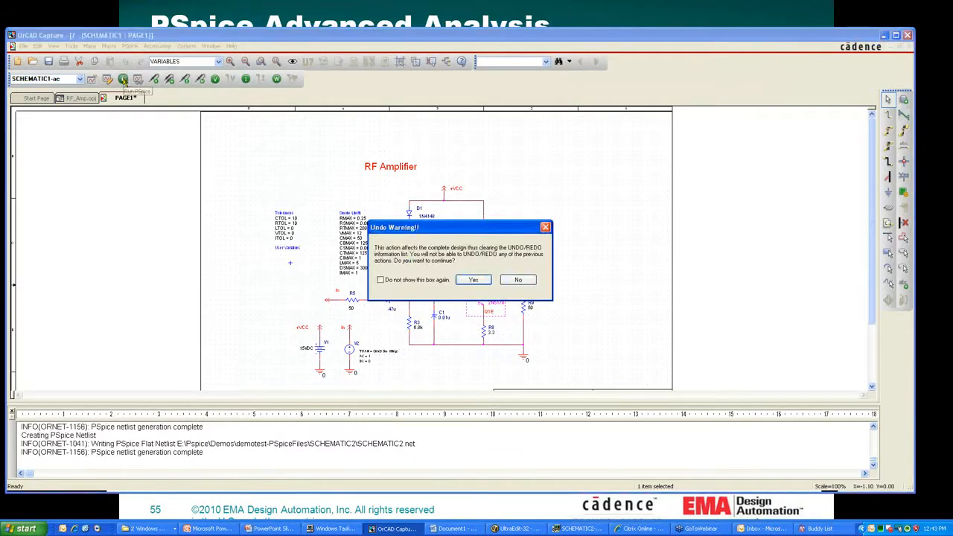
left_click(473, 279)
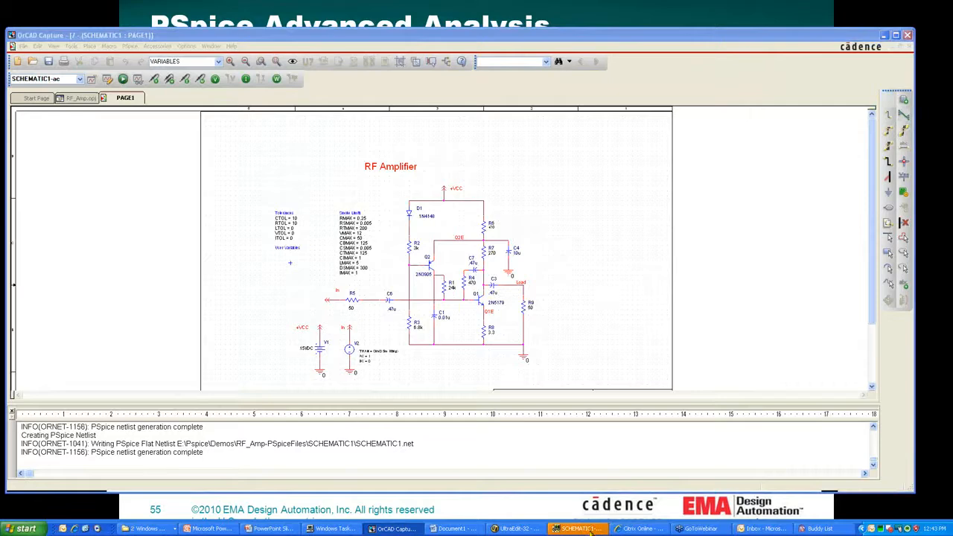
left_click(588, 529)
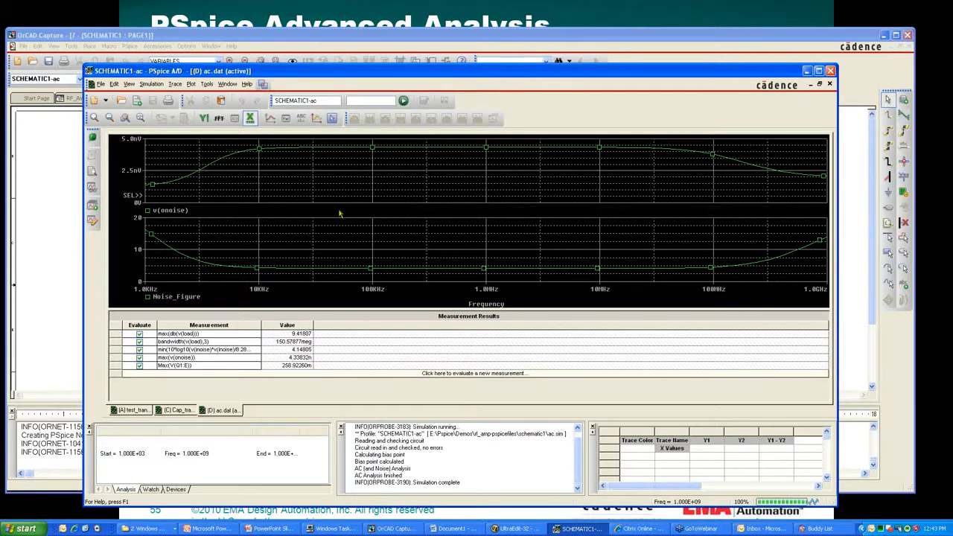
Return to OrCAD Capture and start a Smoke analysis of the RF amplifier using the PSpice Advanced Analysis suite
left_click(315, 40)
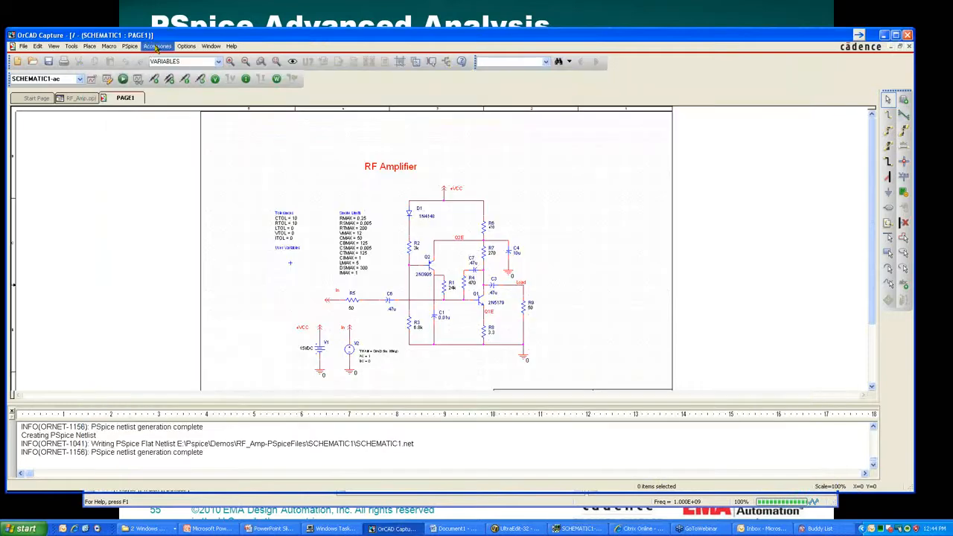
left_click(130, 46)
mouse_move(154, 132)
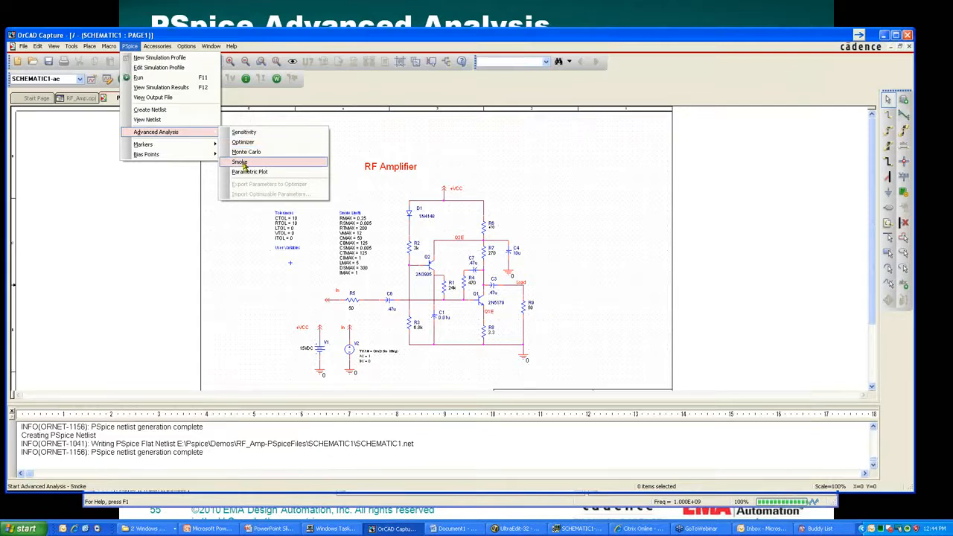
left_click(239, 162)
left_click(472, 281)
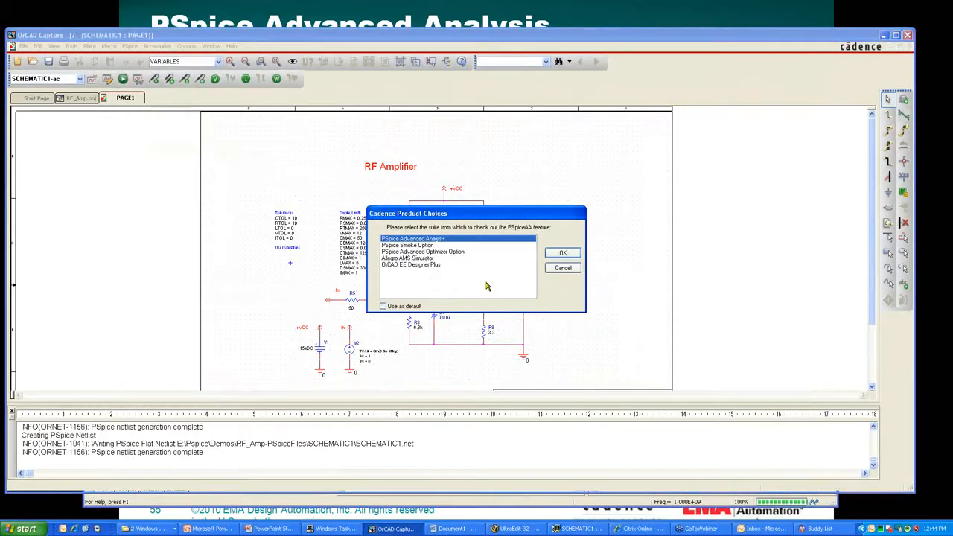
left_click(568, 253)
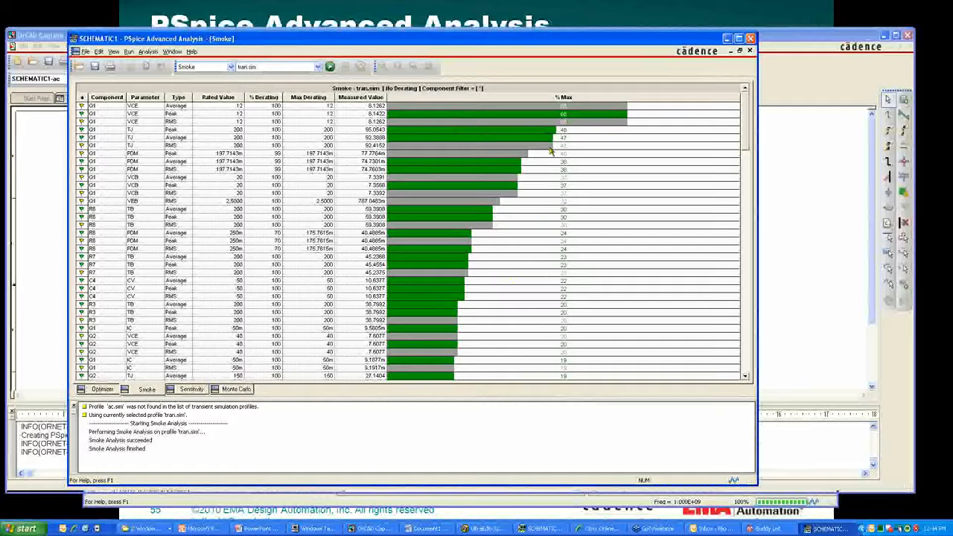
Hide the invalid values in the Smoke analysis results
right_click(486, 111)
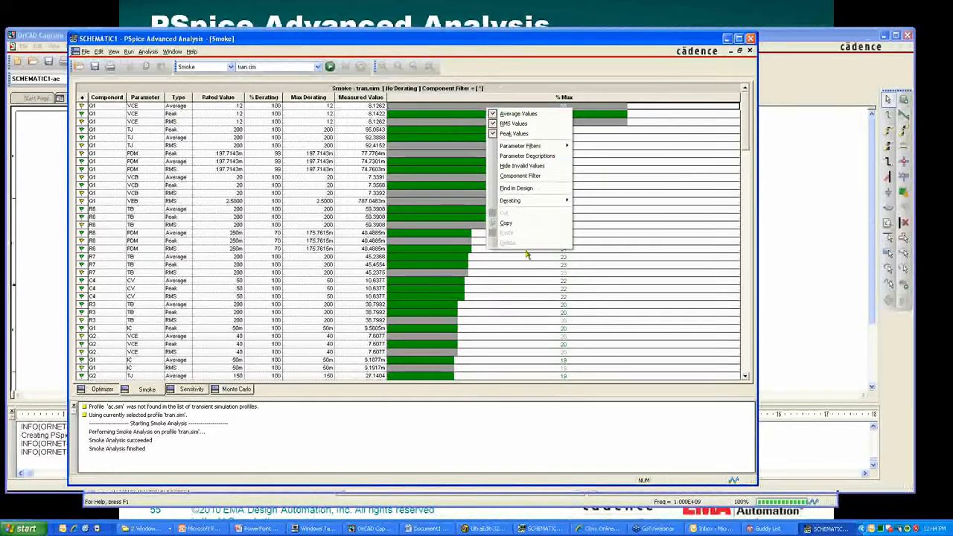
left_click(525, 166)
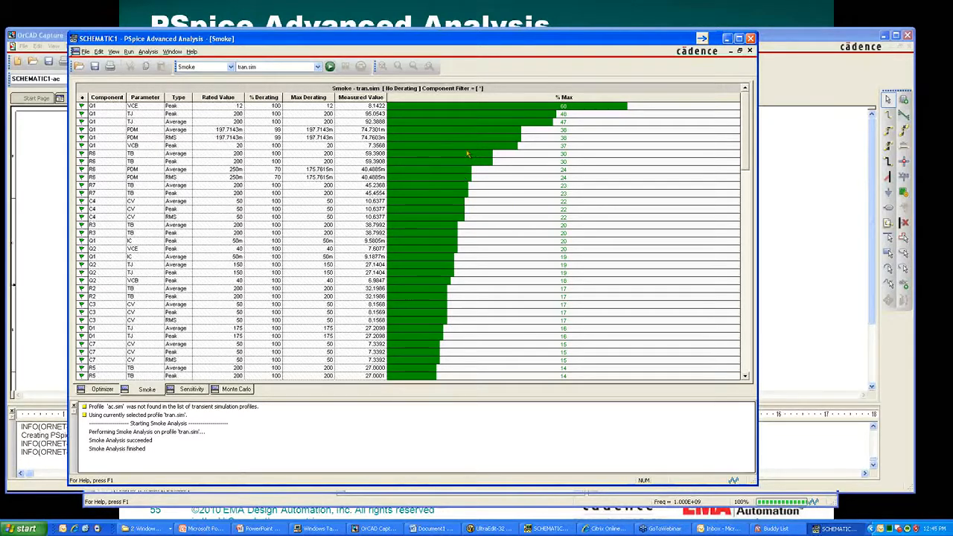
left_click_drag(474, 41, 490, 38)
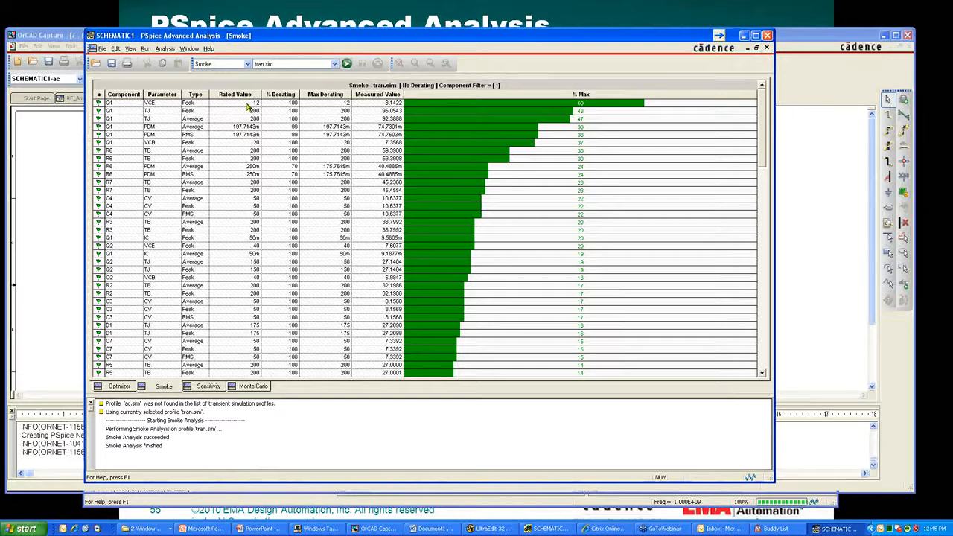
Apply Standard Derating to the Smoke results and rerun the analysis on the tran.sim profile
left_click(283, 94)
right_click(287, 97)
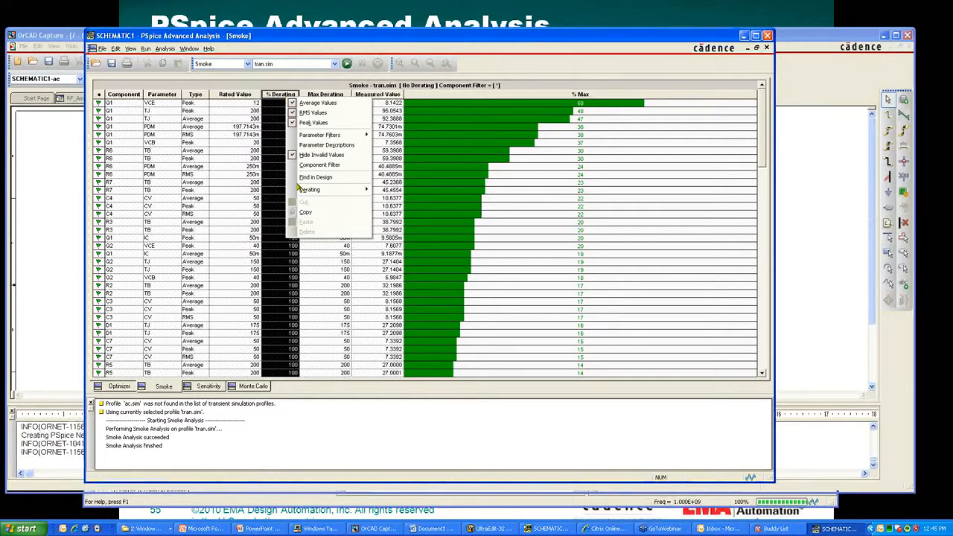
mouse_move(307, 190)
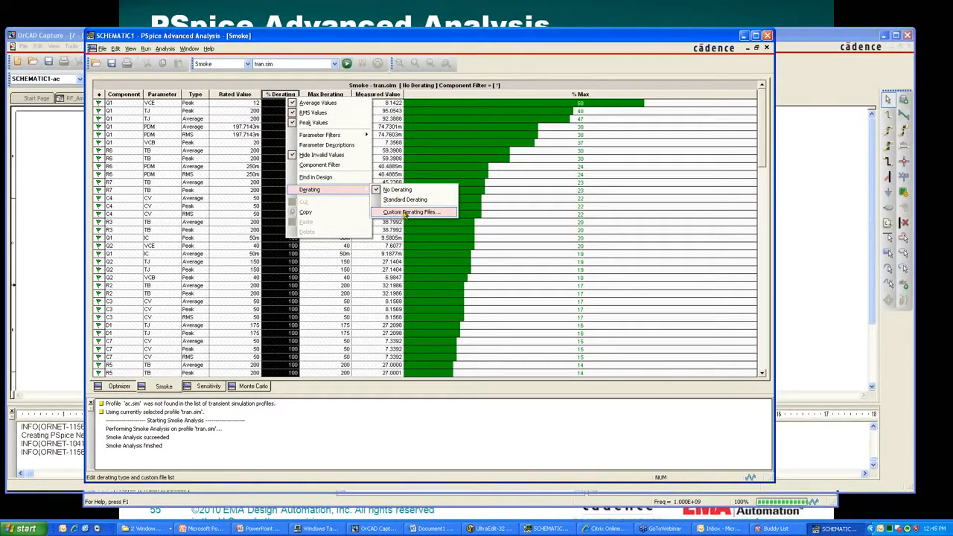
left_click(407, 199)
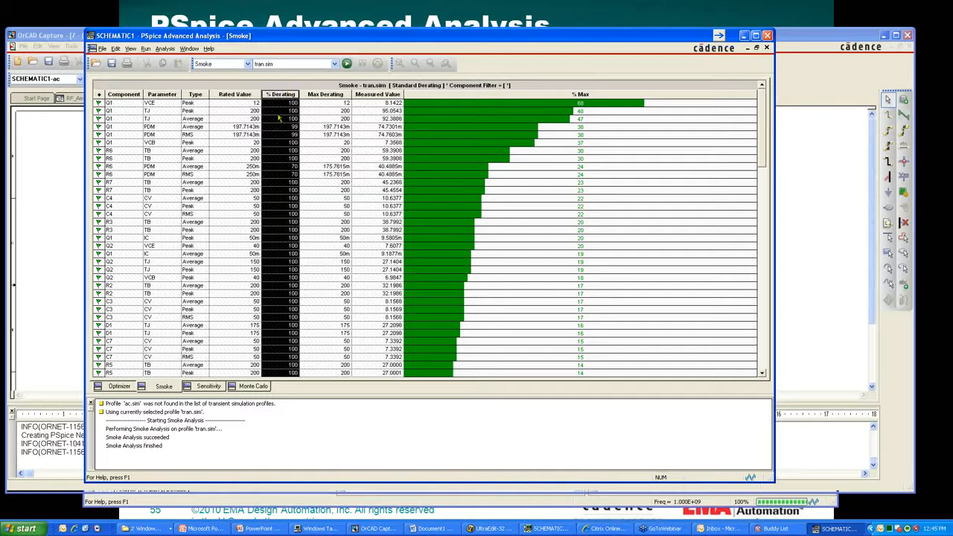
left_click(346, 64)
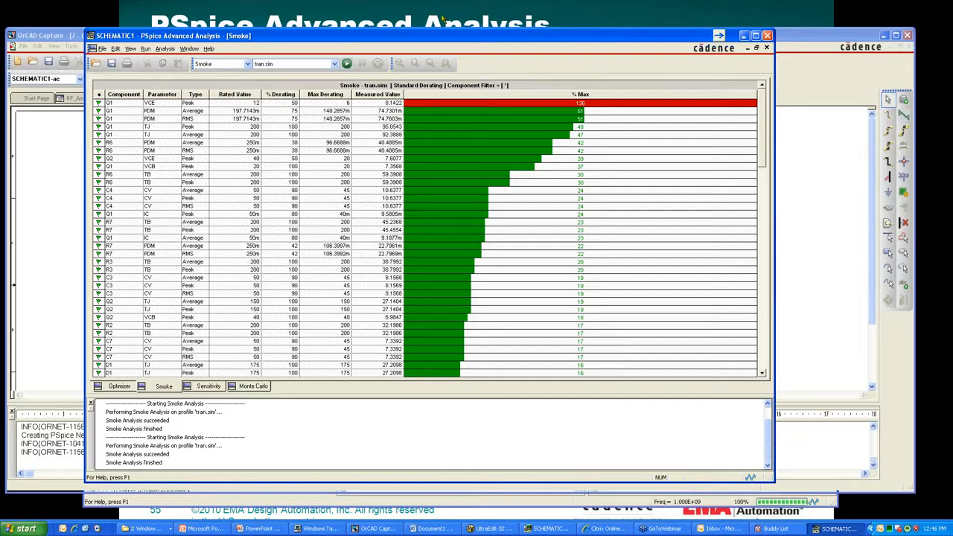
left_click_drag(445, 36, 461, 30)
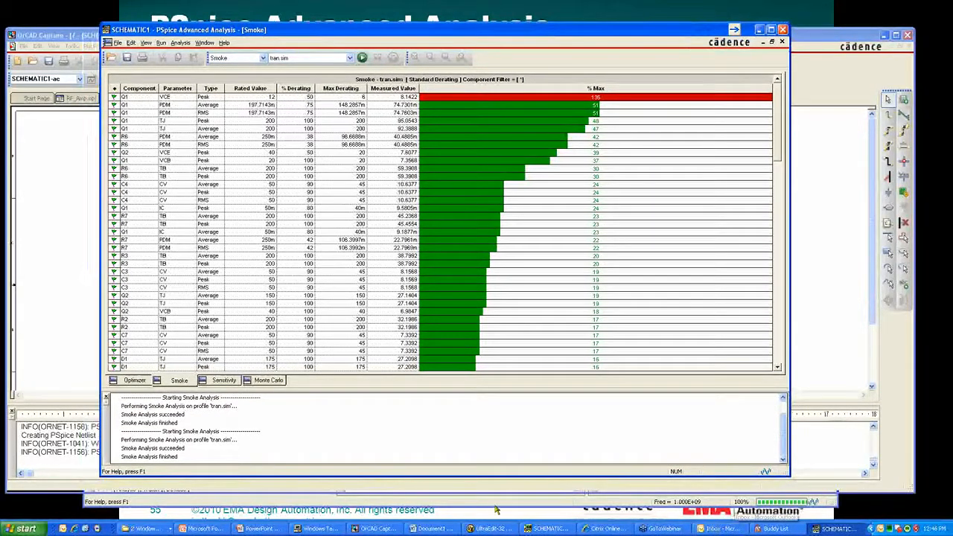
Review the ac measurement results in PSpice A/D, and switch to the presentation's Sensitivity Analysis slide
left_click(560, 529)
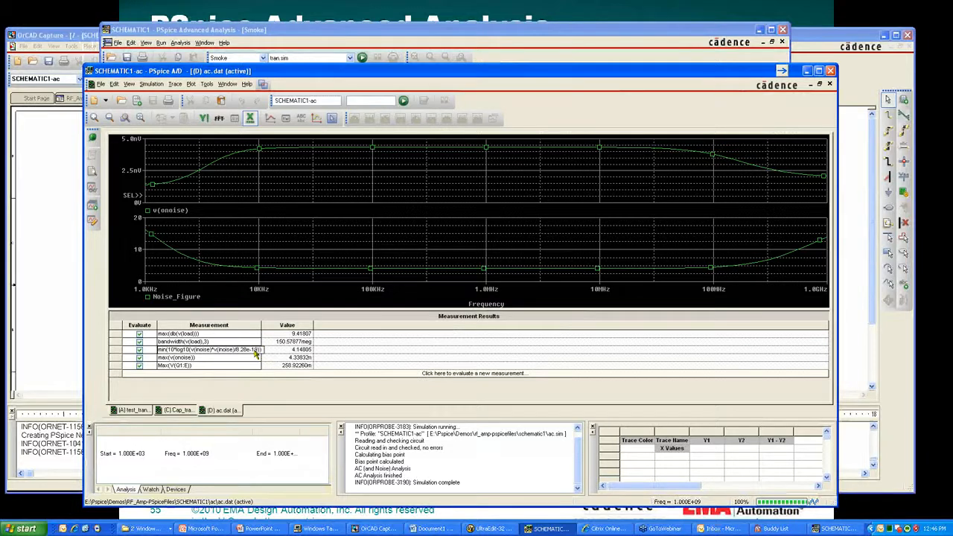
key("alt+Tab")
key("alt+Tab")
key("alt+Tab")
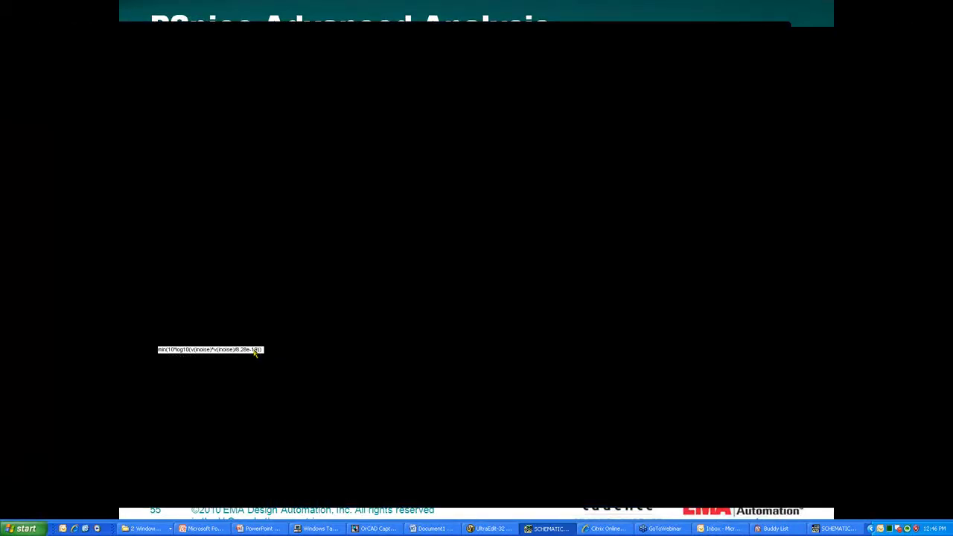
key("Right")
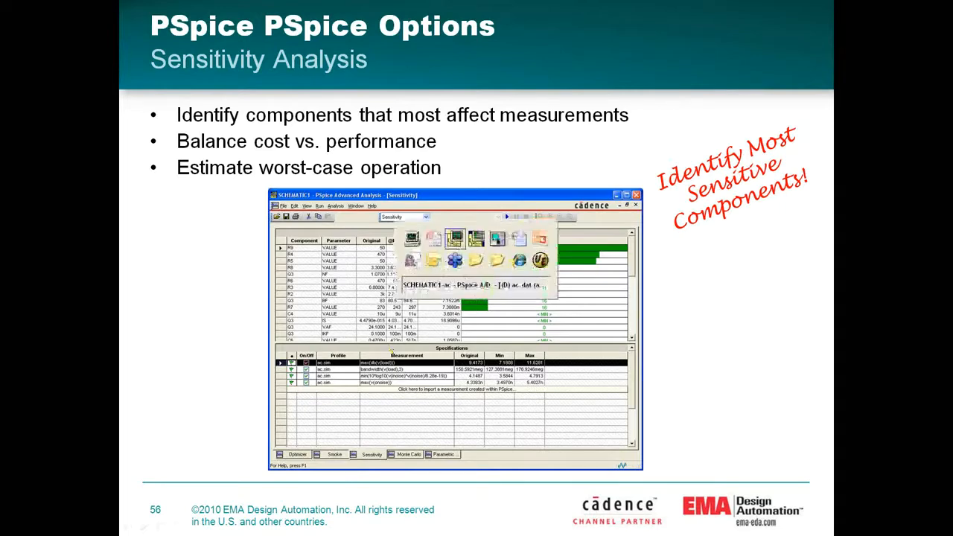
Switch back to PSpice A/D and view the variables and functions available for evaluating a new measurement
key("alt+Tab")
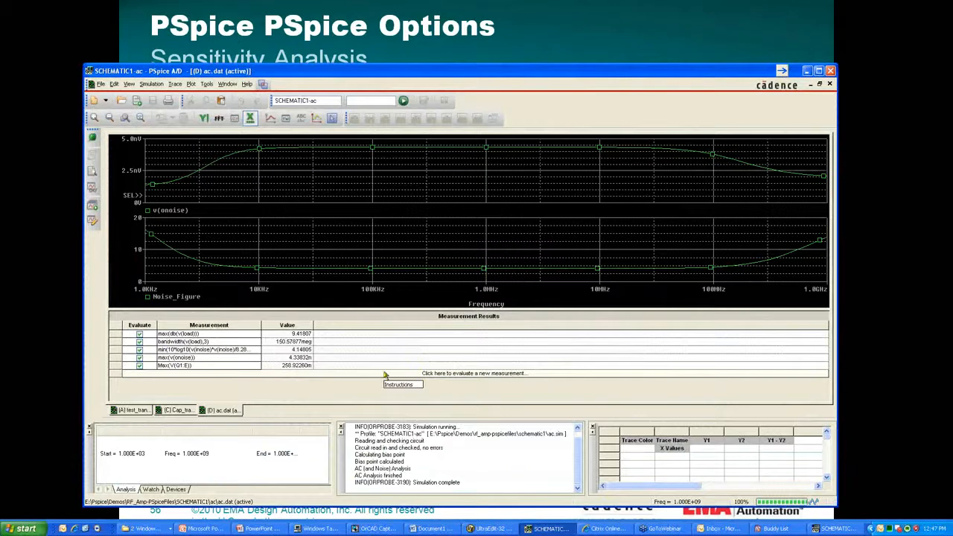
left_click(412, 374)
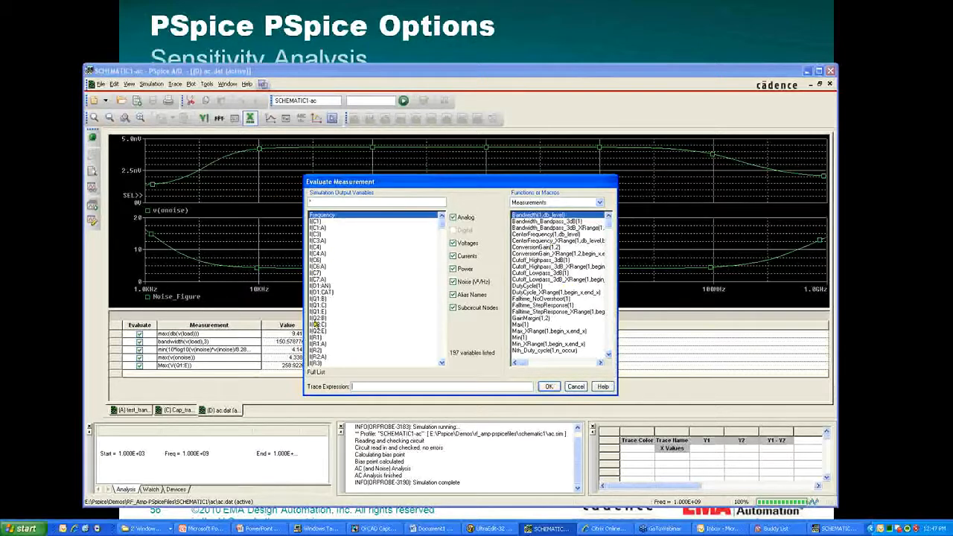
left_click(576, 386)
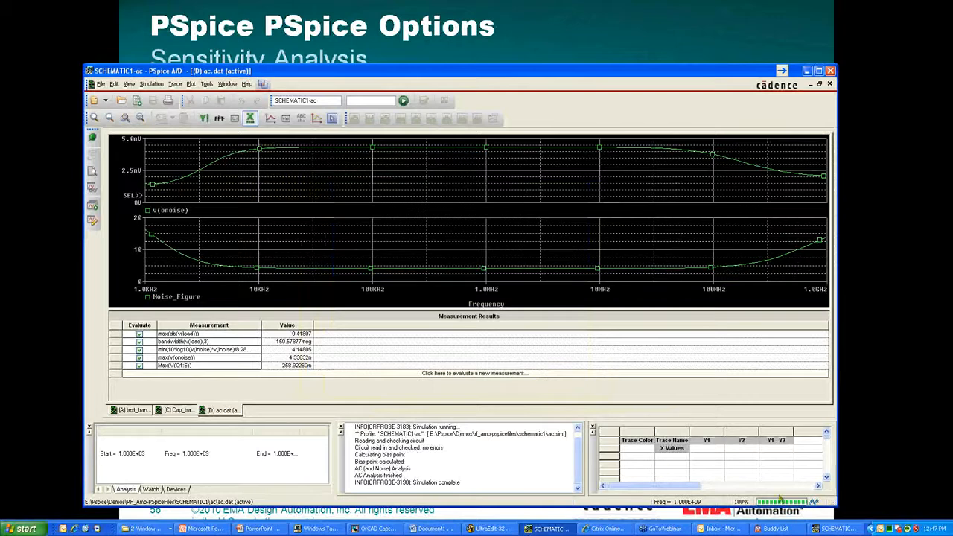
Switch to PSpice Advanced Analysis, run the Sensitivity analysis, and show the component sensitivities for the bandwidth(v(load),3) measurement
left_click(838, 528)
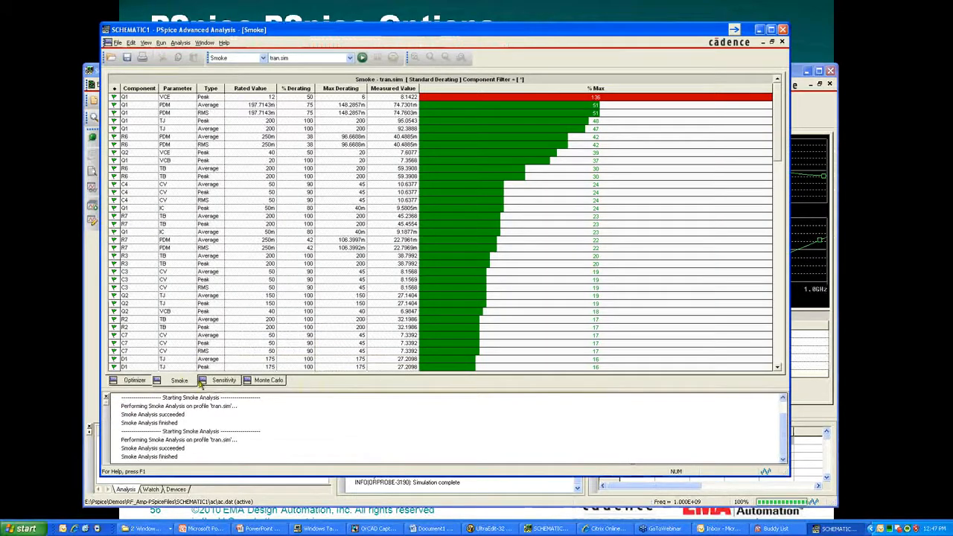
left_click(226, 382)
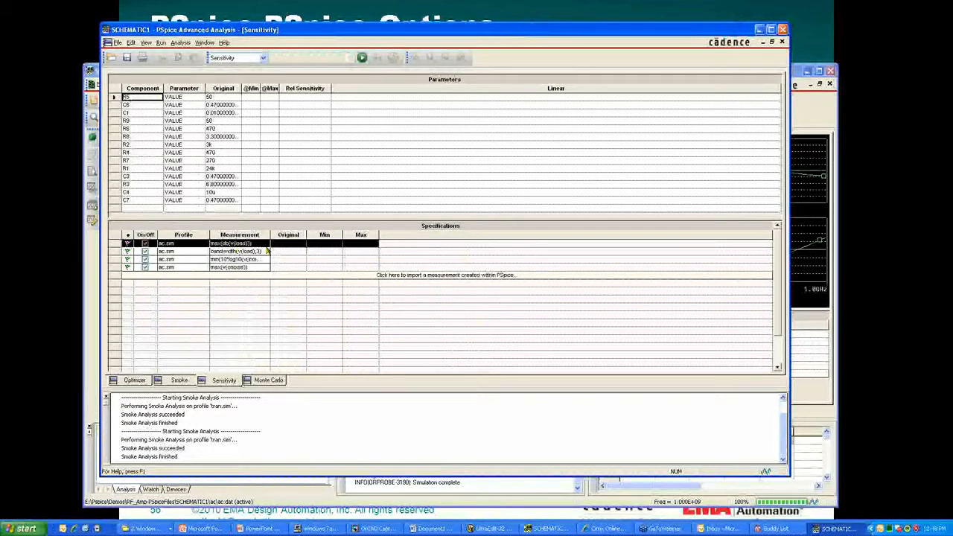
left_click(361, 58)
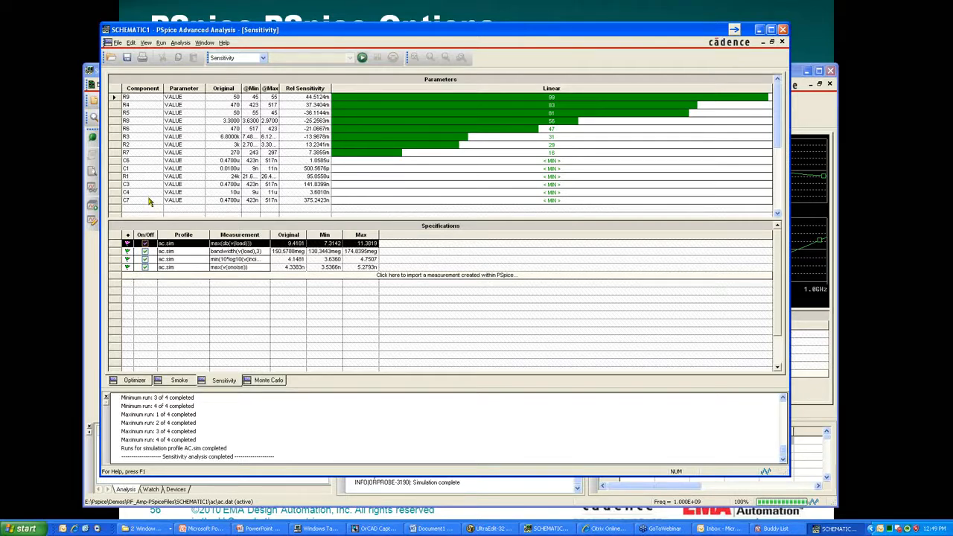
left_click(248, 253)
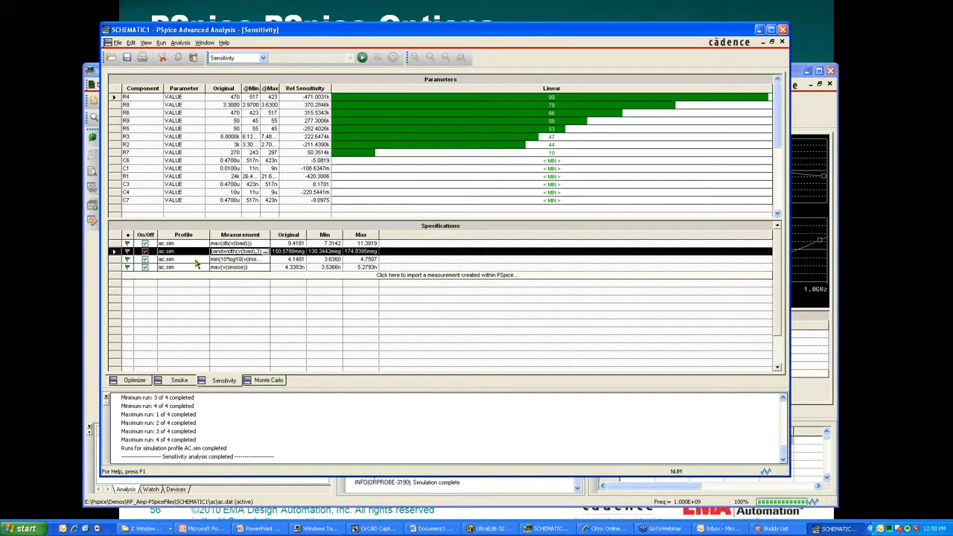
View the component sensitivities for the noise measurement starting min(10*log10, and return to those for bandwidth(v(load),3)
left_click(196, 259)
left_click(195, 259)
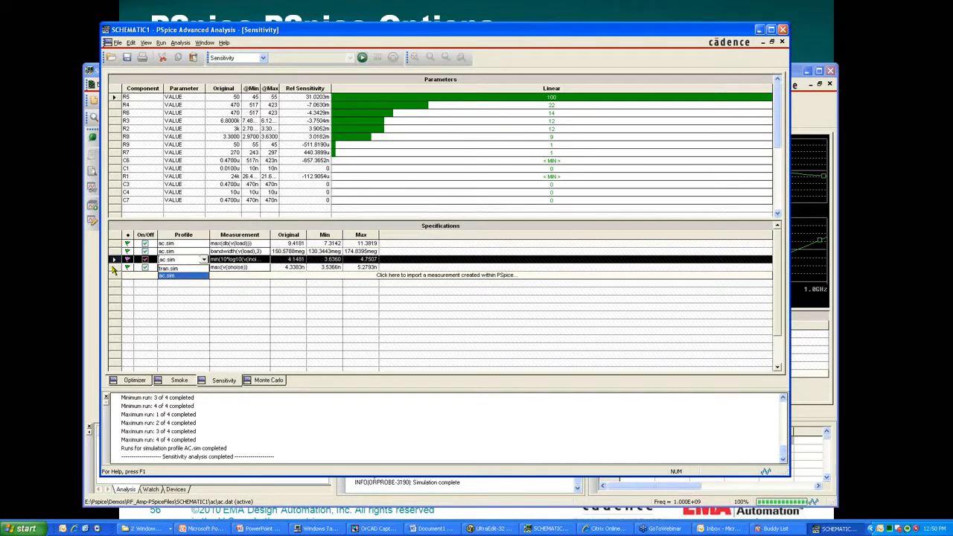
key("Escape")
left_click(113, 251)
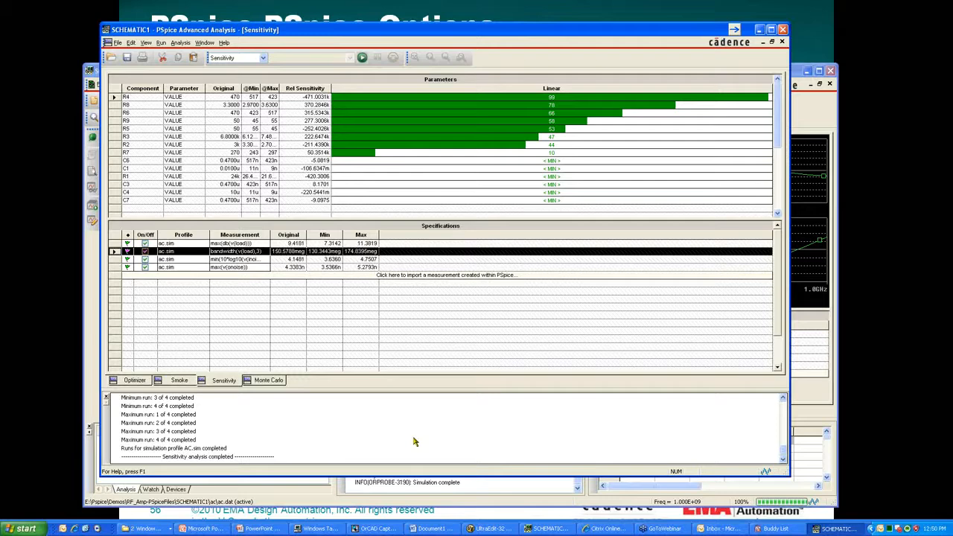
Open the Optimizer and run it with the Modified LSQ engine on the ac.sim specifications
left_click(135, 381)
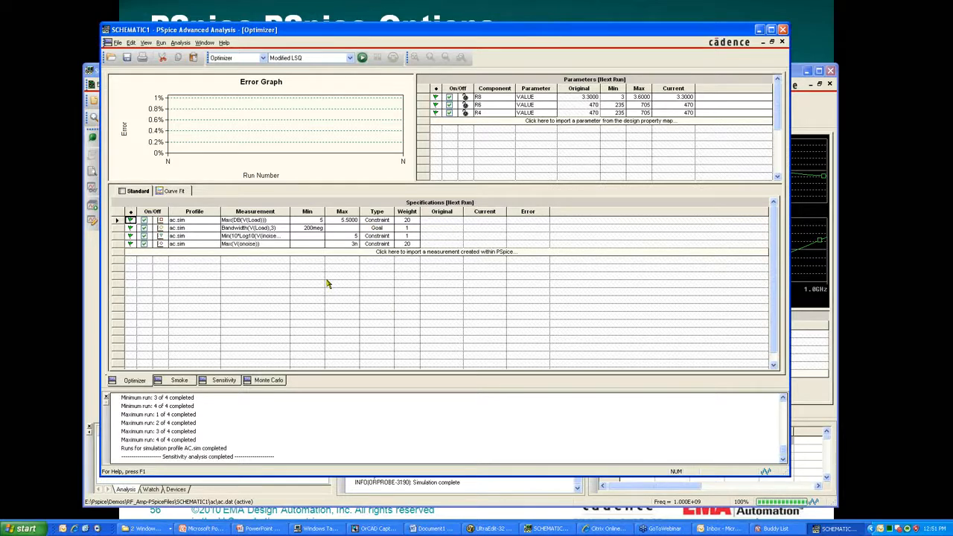
left_click(362, 57)
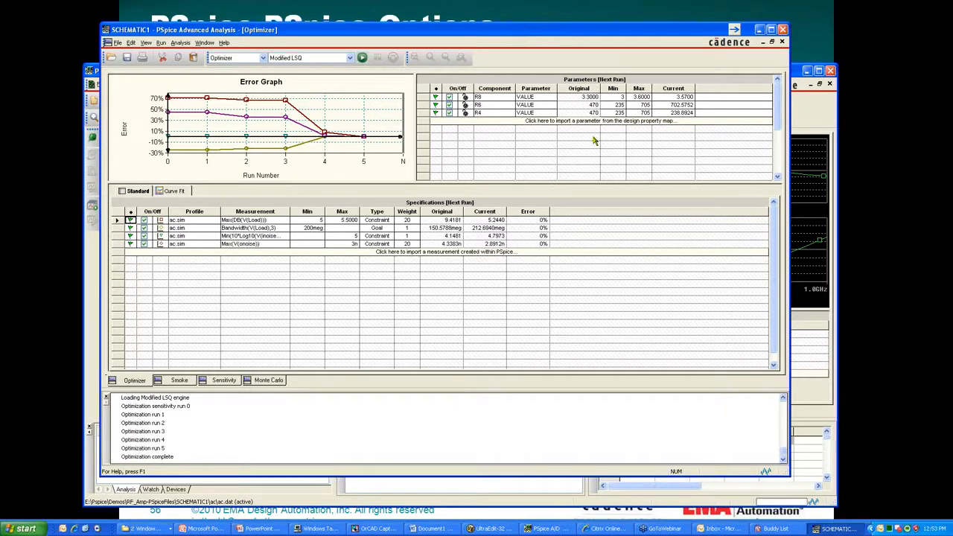
Change the optimizer engine to Discrete and rerun the optimization with the Resistor - 10% discrete tables
left_click(331, 58)
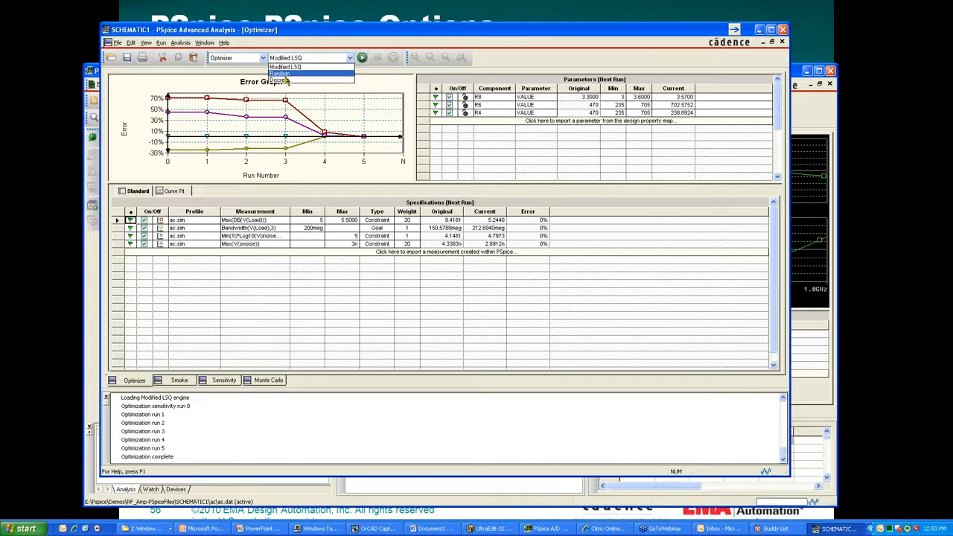
left_click(285, 79)
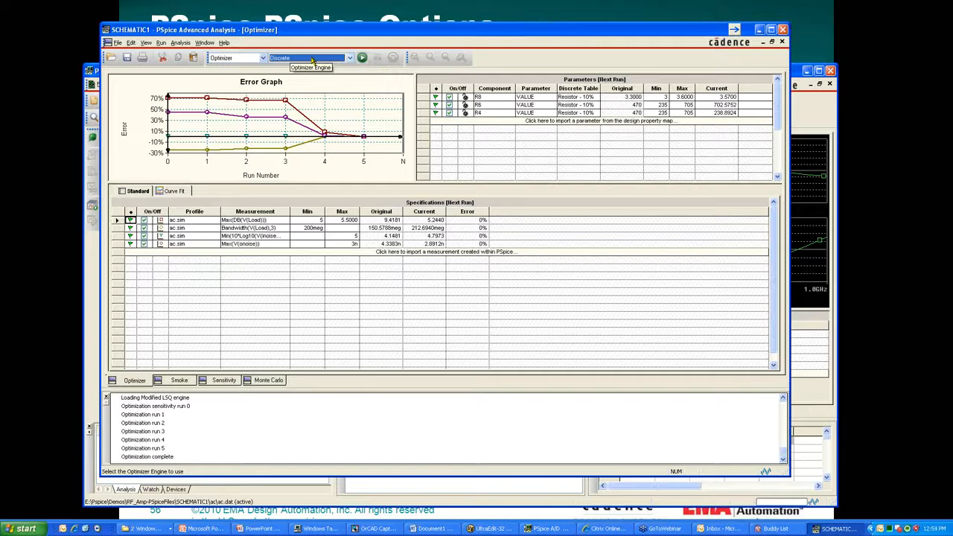
left_click(361, 57)
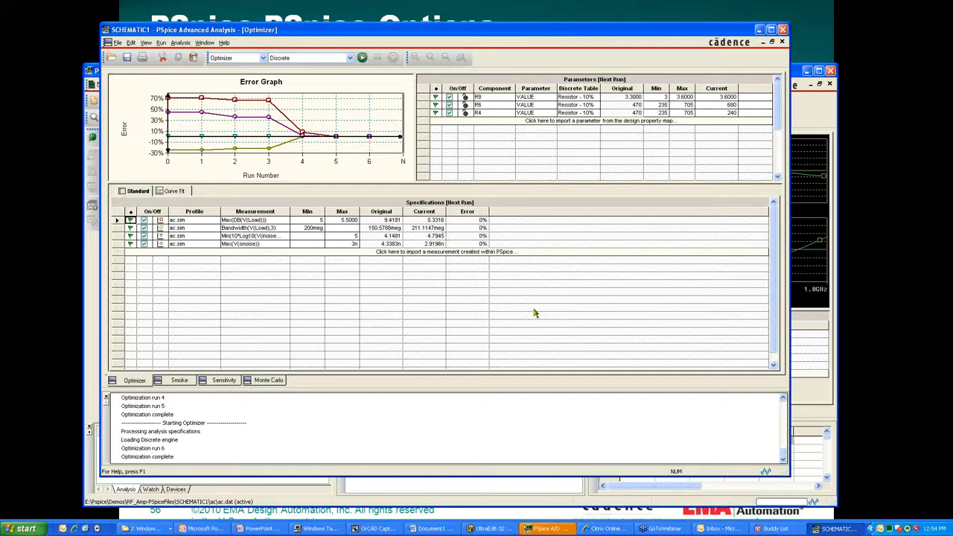
Switch to the PowerPoint presentation and advance to the Optimizer slide
key("alt+Tab")
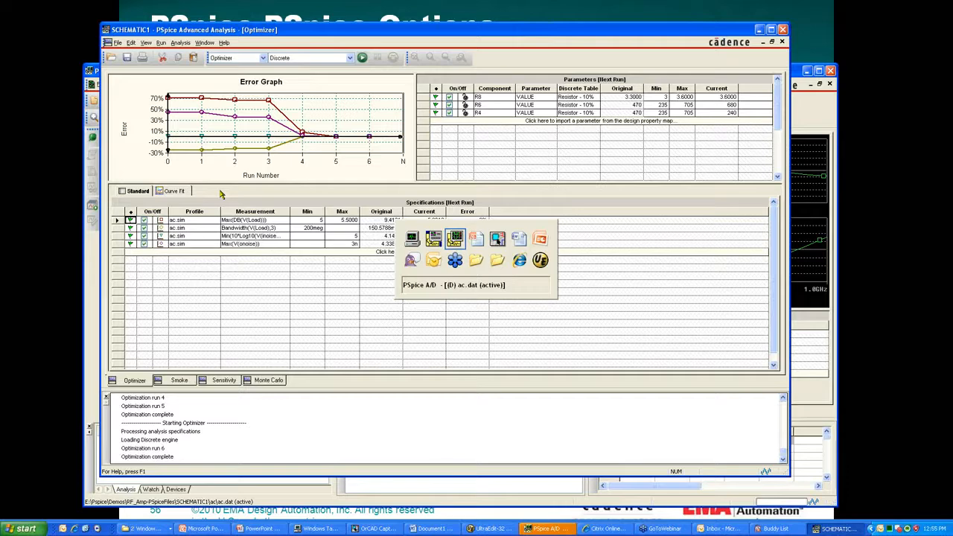
key("alt+Tab")
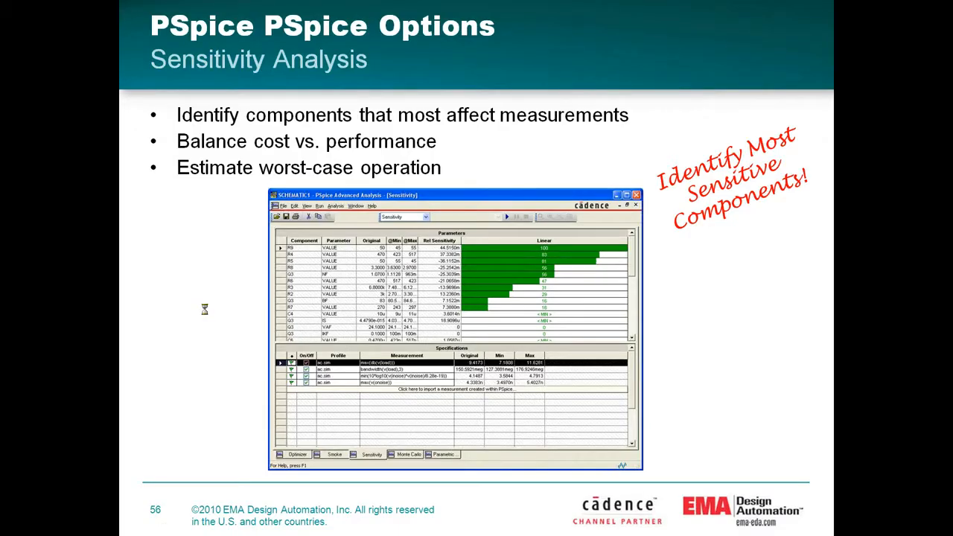
left_click(205, 309)
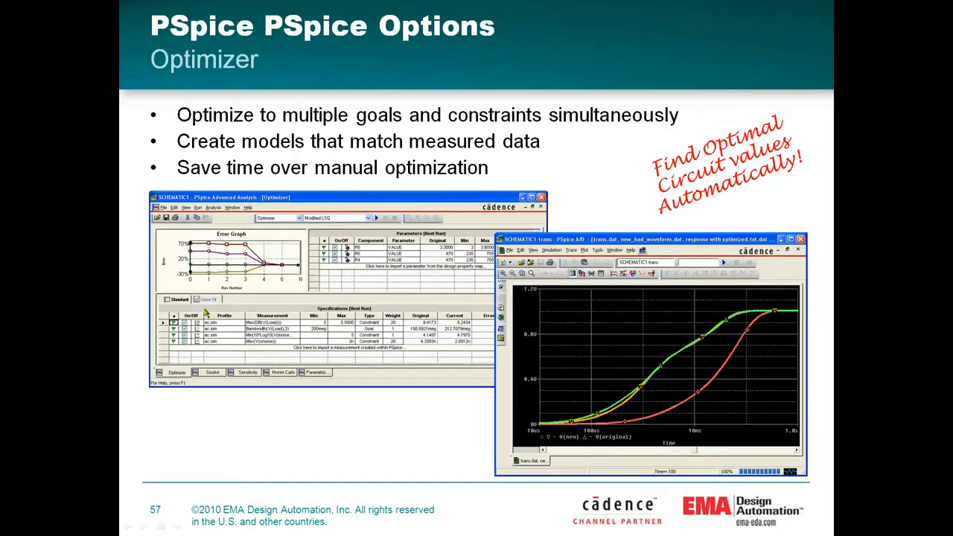